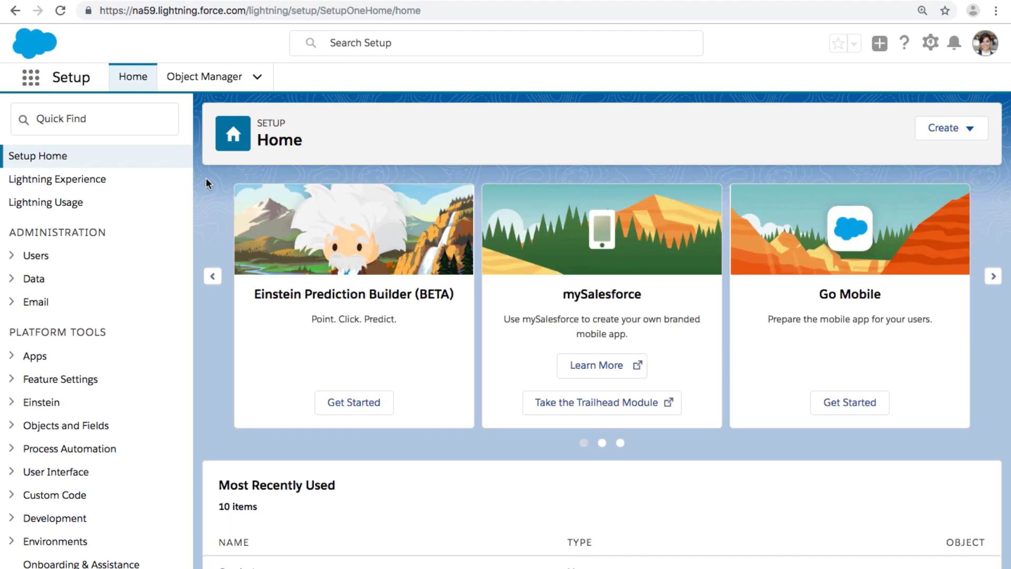
Start a new prediction in Einstein Prediction Builder and name it Attrition Risk
{"action": "left_click", "coordinate": [359, 412]}
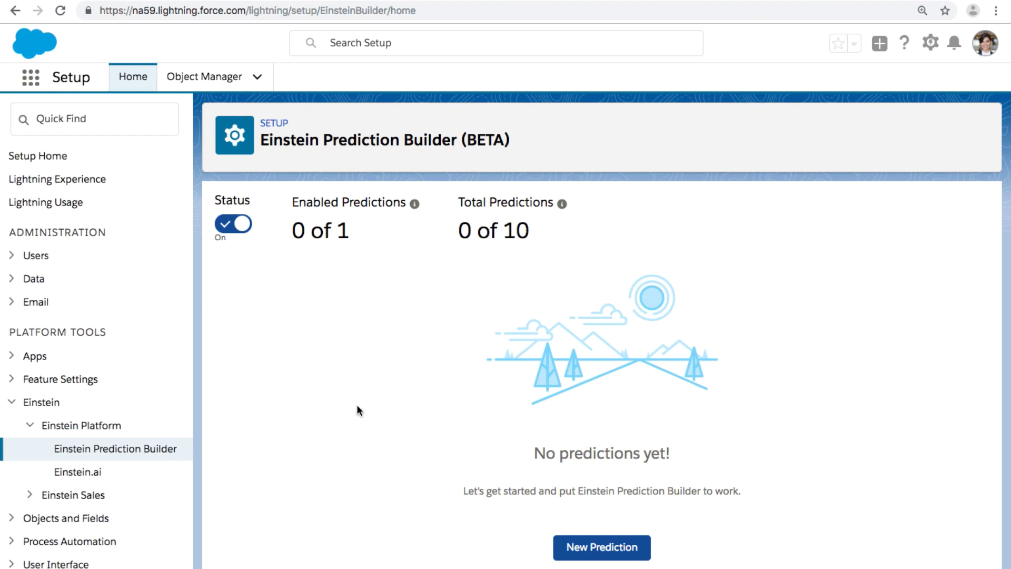
{"action": "left_click", "coordinate": [618, 559]}
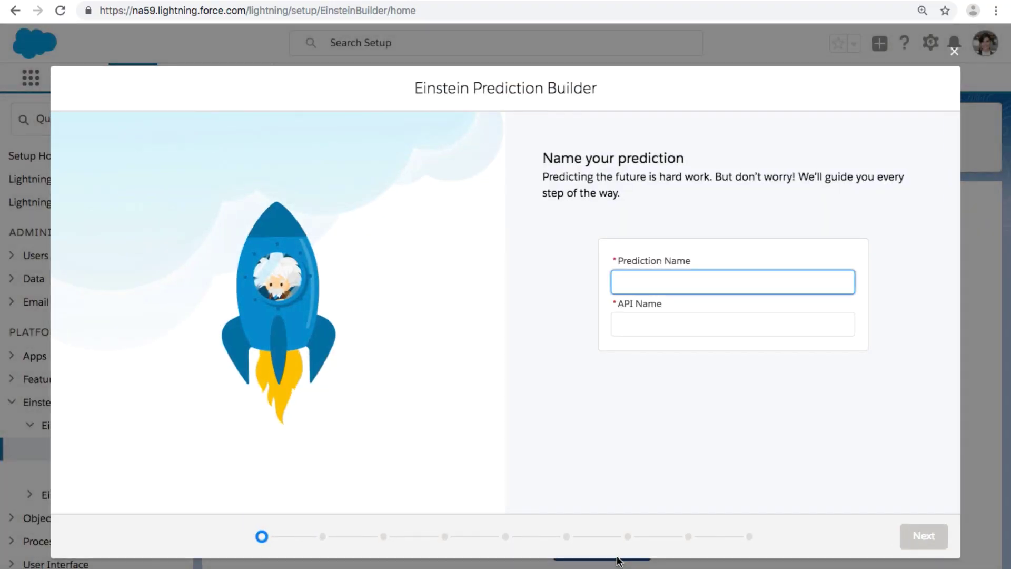
{"action": "type", "text": "Attrition Risk"}
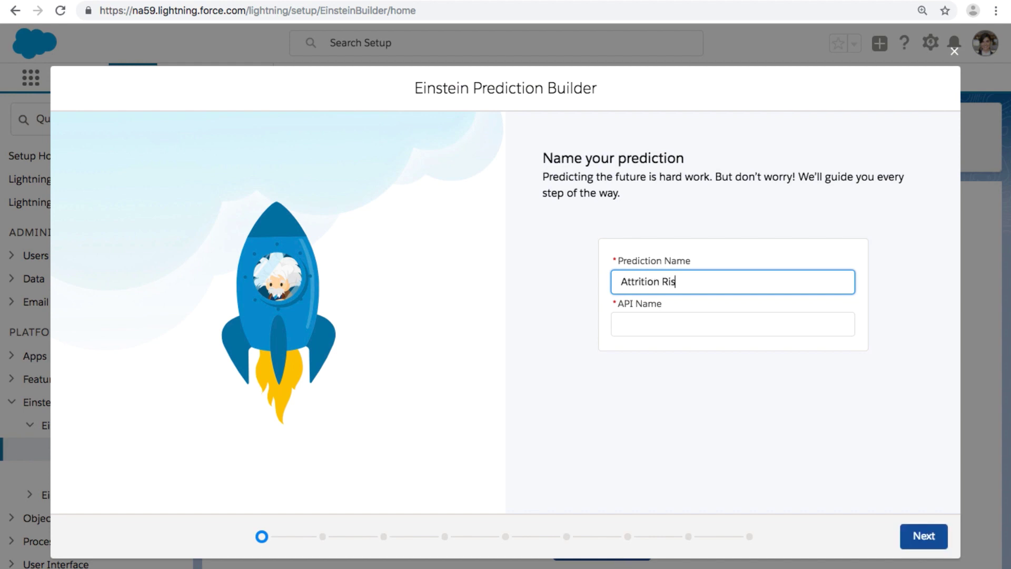
{"action": "key", "text": "Tab"}
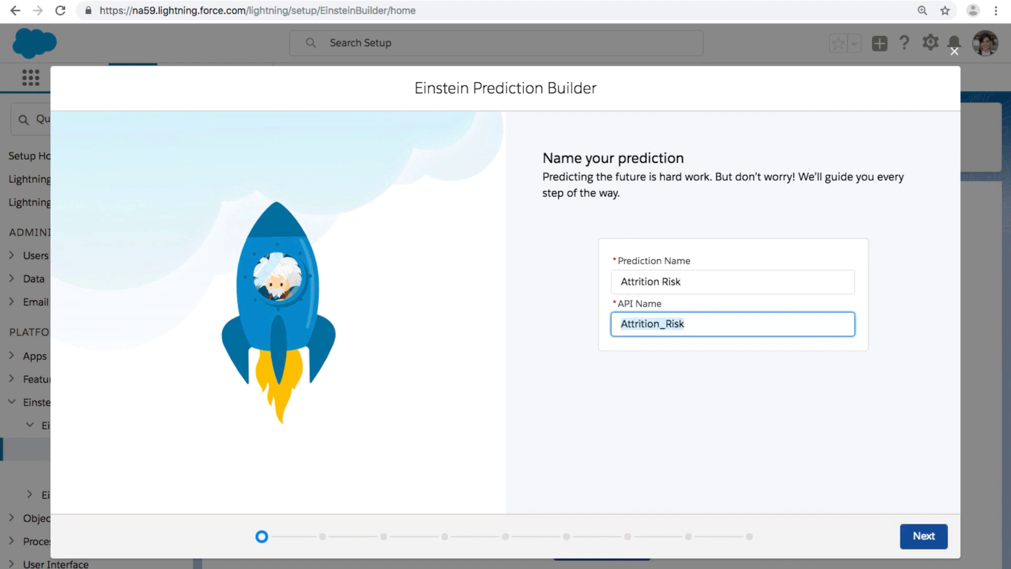
{"action": "left_click", "coordinate": [932, 539]}
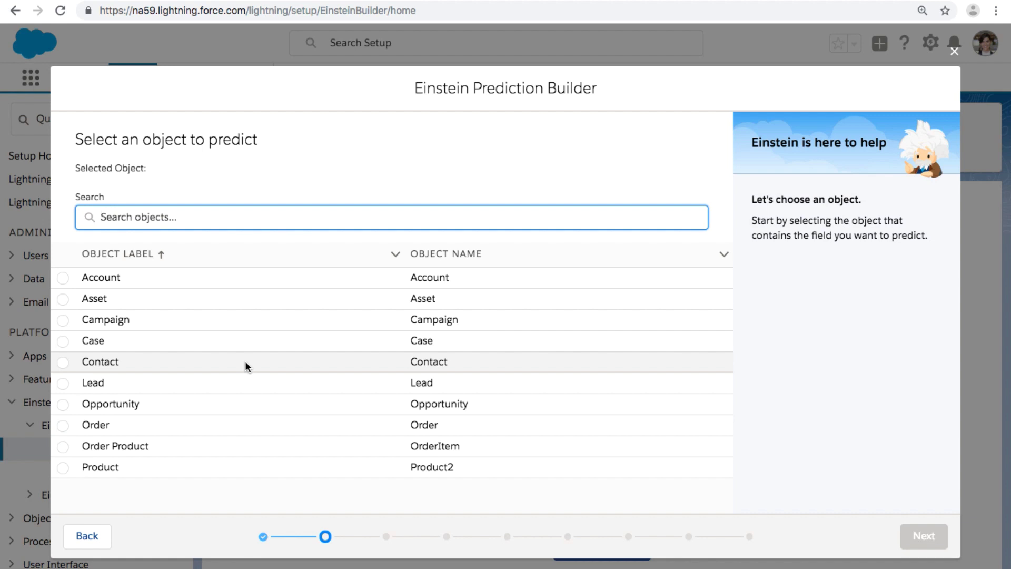
Choose the Attrited field on the Contact object as the prediction target, using all data with no segment
{"action": "left_click", "coordinate": [64, 363]}
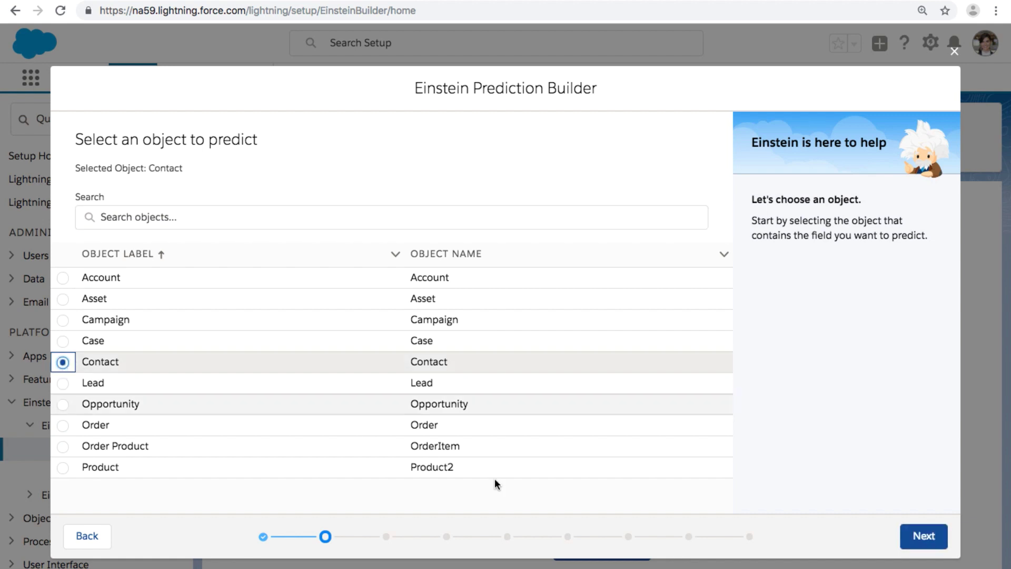
{"action": "left_click", "coordinate": [919, 542]}
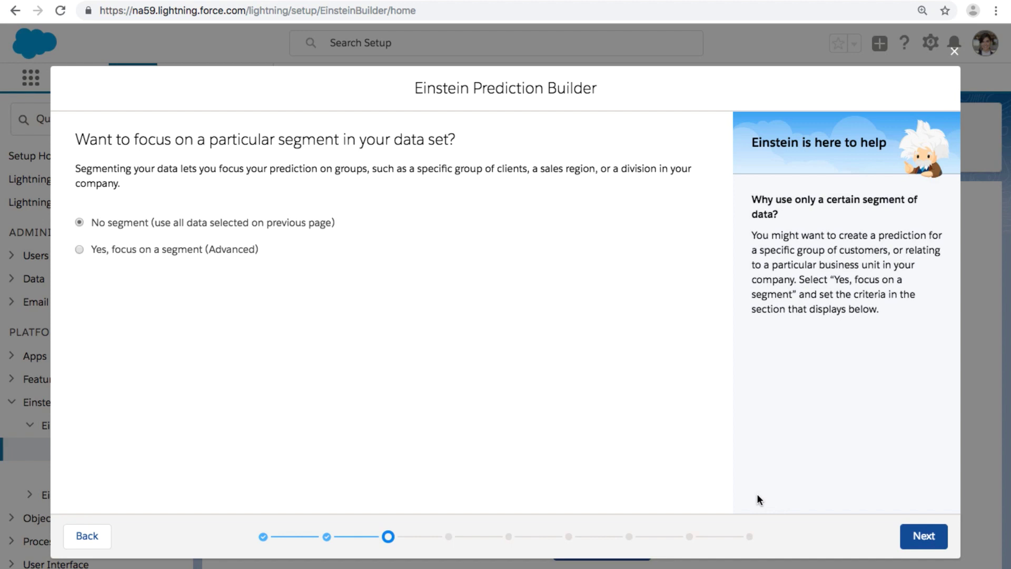
{"action": "left_click", "coordinate": [919, 548]}
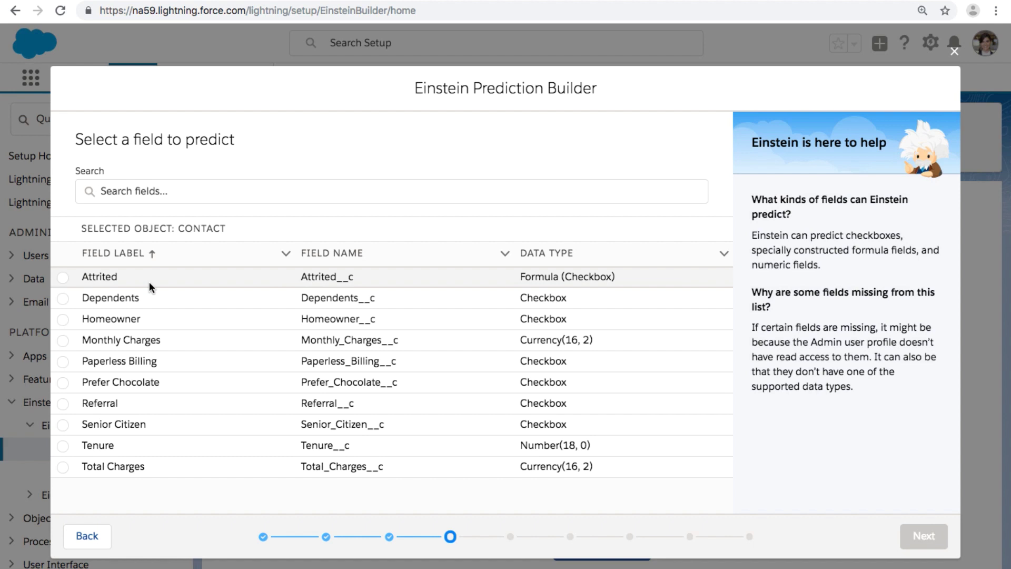
{"action": "left_click", "coordinate": [64, 279]}
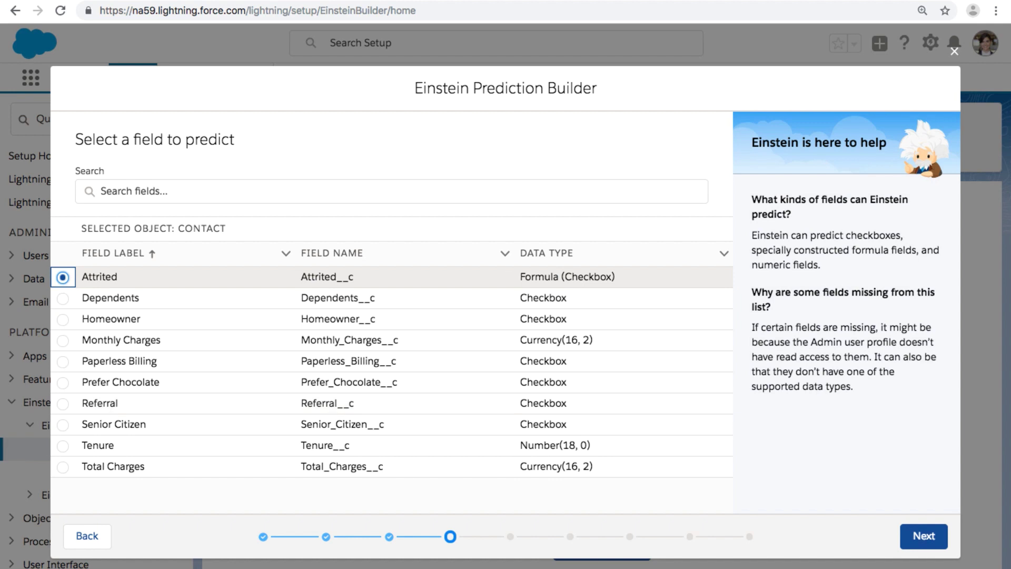
{"action": "left_click", "coordinate": [920, 543]}
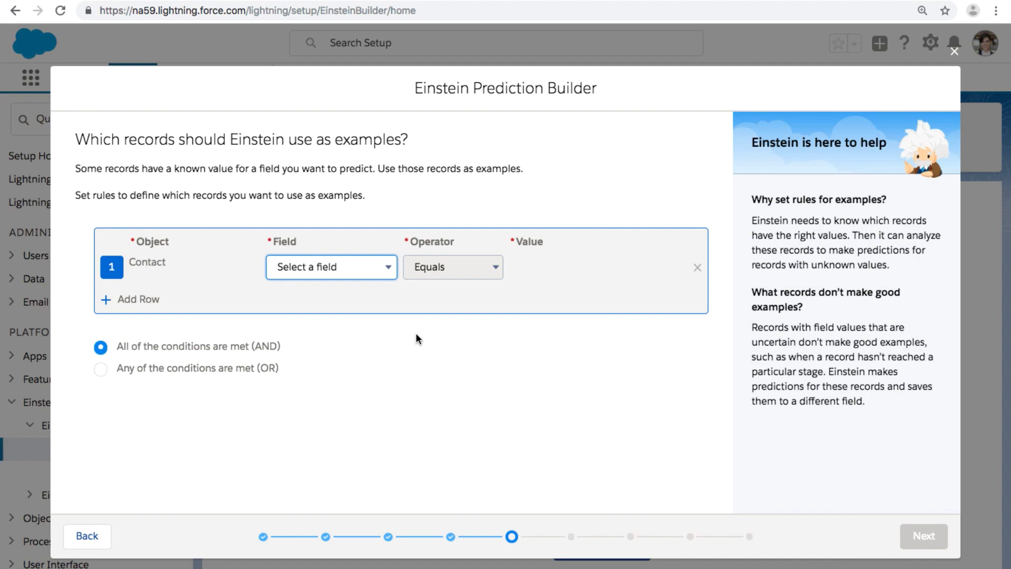
Define the example records with a rule that the Contact's Tenure is greater than 12
{"action": "left_click", "coordinate": [384, 267]}
{"action": "scroll", "coordinate": [362, 460], "scroll_direction": "down", "scroll_amount": 5}
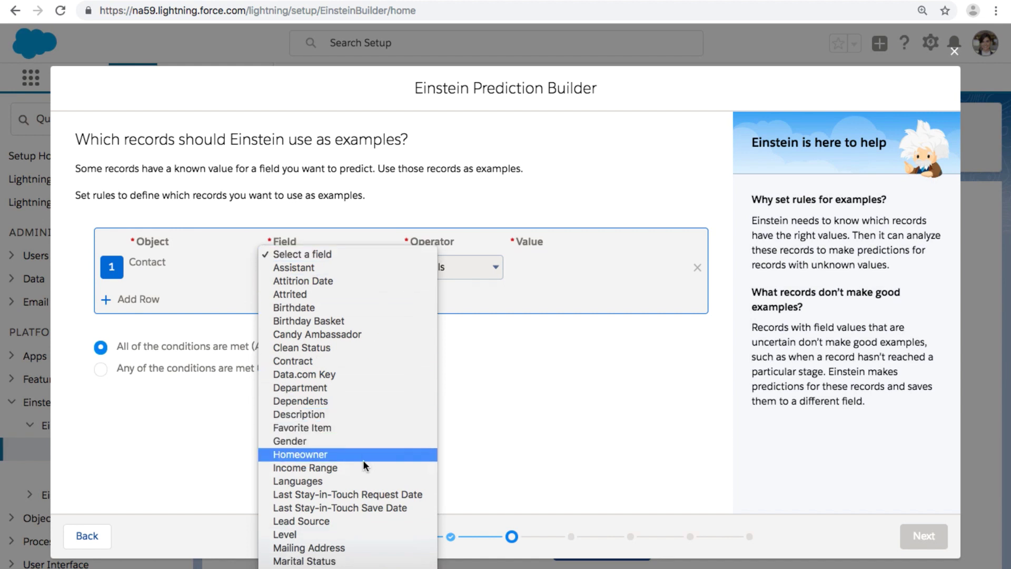
{"action": "scroll", "coordinate": [363, 460], "scroll_direction": "down", "scroll_amount": 3}
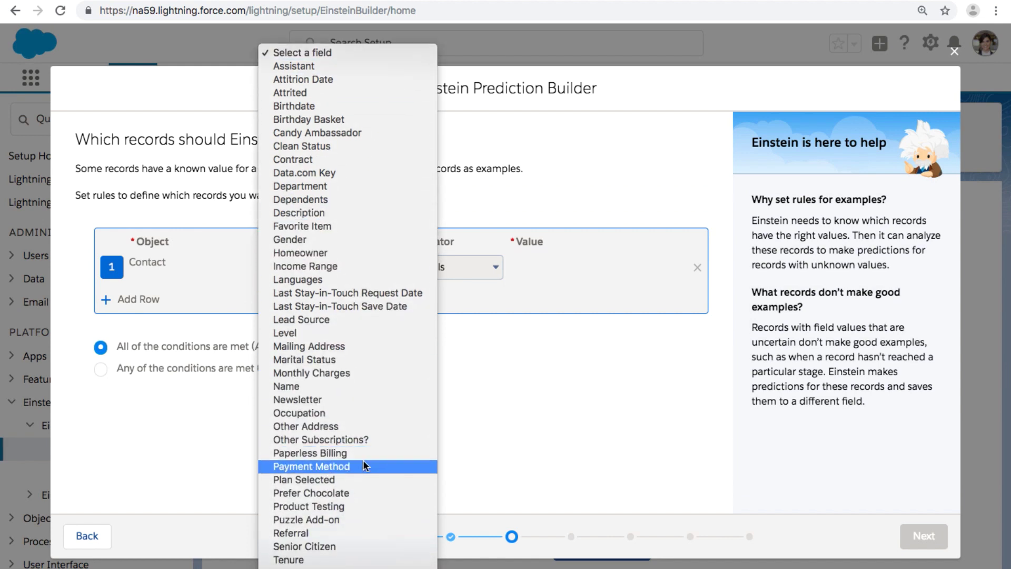
{"action": "left_click", "coordinate": [328, 561]}
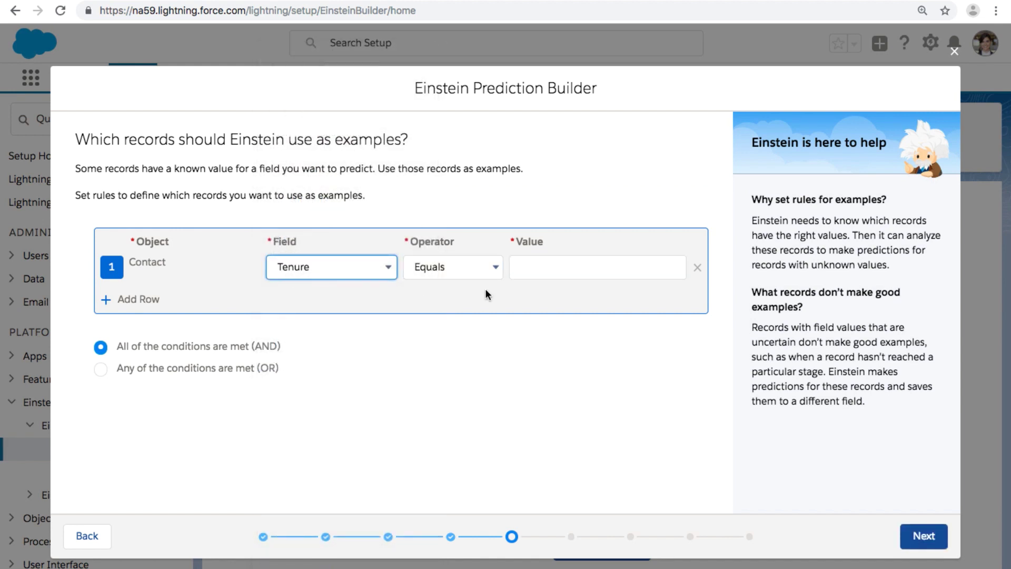
{"action": "left_click", "coordinate": [485, 268]}
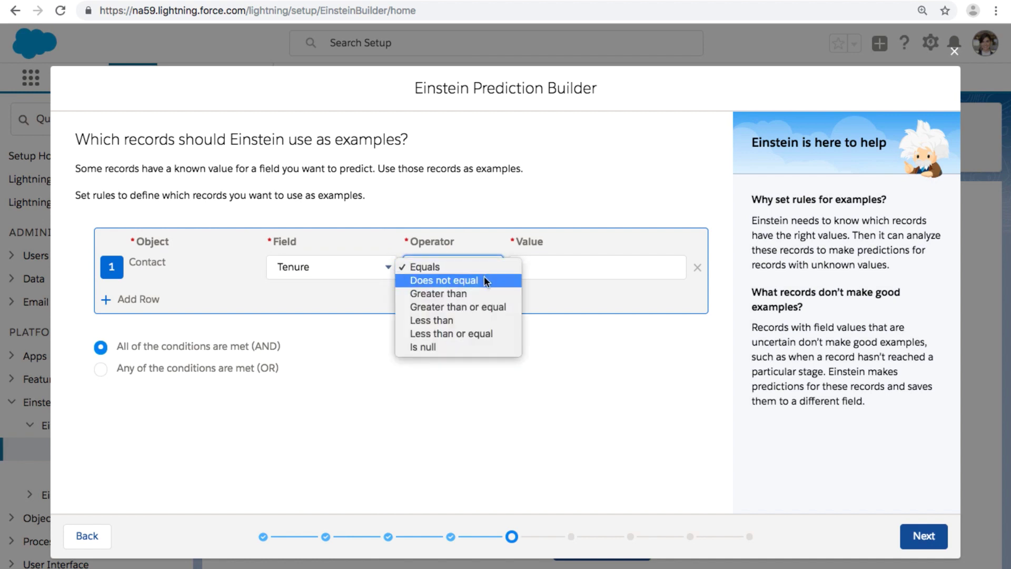
{"action": "left_click", "coordinate": [480, 292]}
{"action": "left_click", "coordinate": [536, 268]}
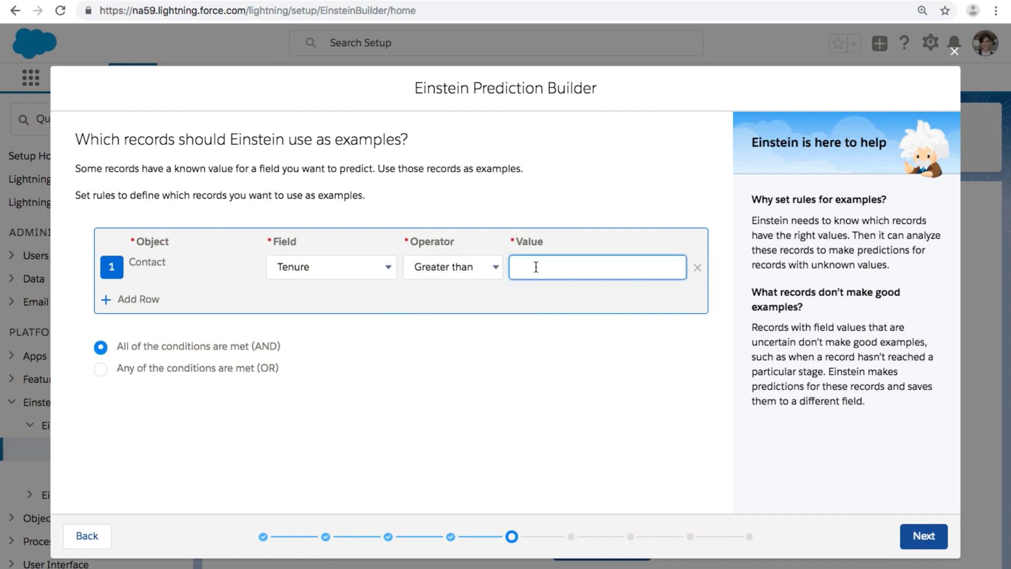
{"action": "type", "text": "12"}
{"action": "left_click", "coordinate": [927, 539]}
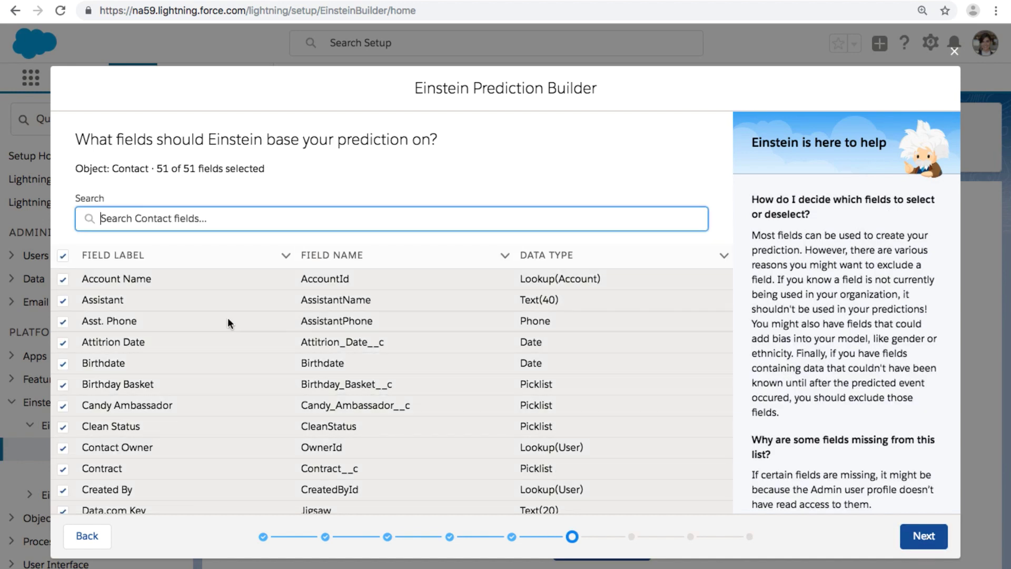
Exclude the lookup fields Account Name, Contact Owner, Created By, Last Modified By and Reports To from the prediction
{"action": "left_click", "coordinate": [64, 282]}
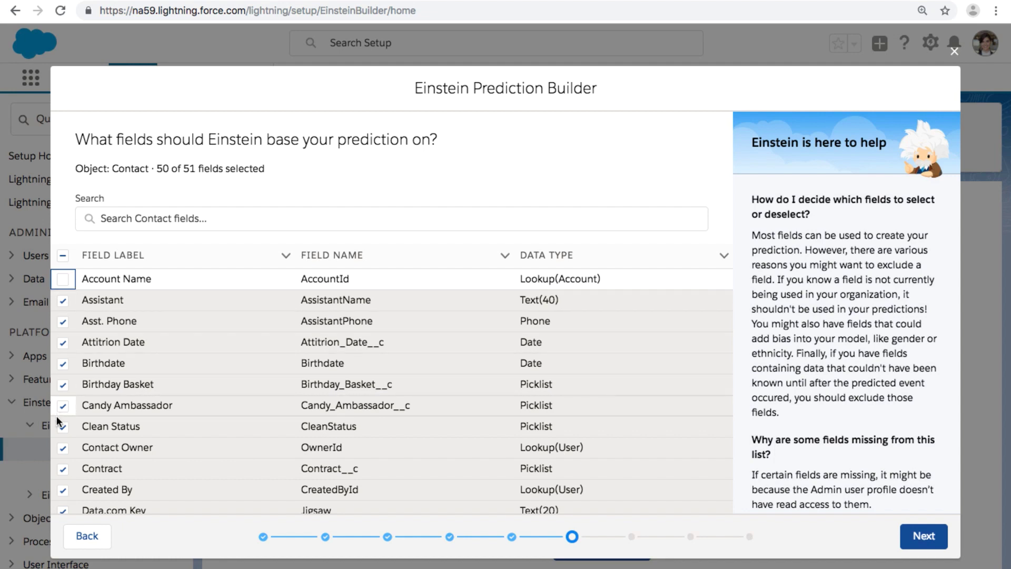
{"action": "left_click", "coordinate": [62, 451]}
{"action": "scroll", "coordinate": [61, 453], "scroll_direction": "down", "scroll_amount": 1}
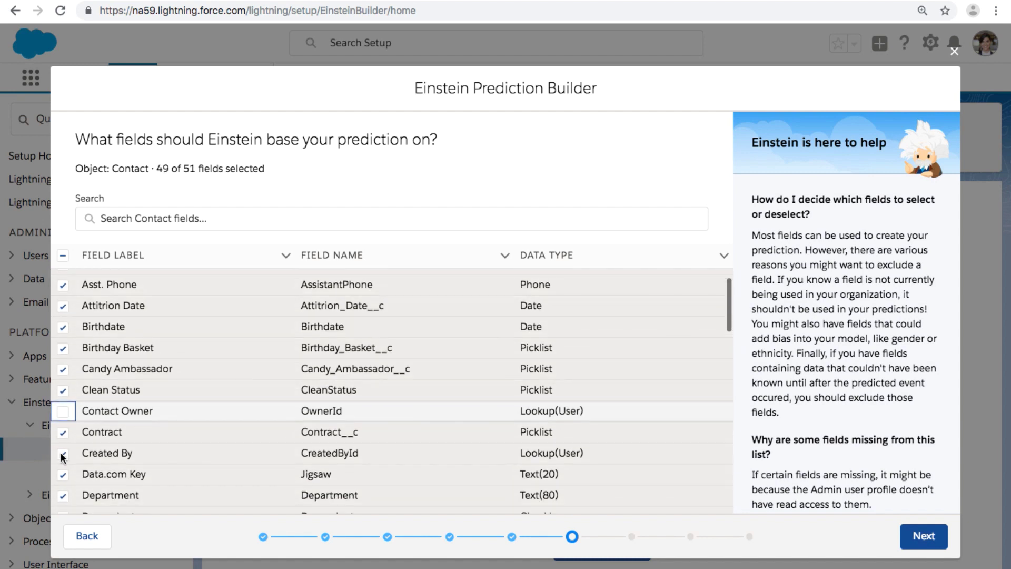
{"action": "scroll", "coordinate": [66, 461], "scroll_direction": "down", "scroll_amount": 3}
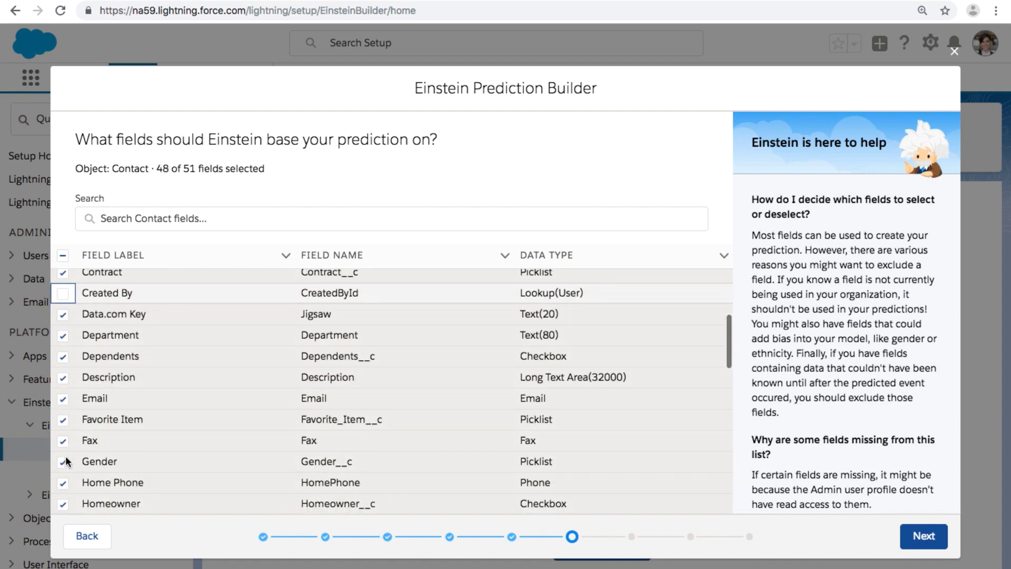
{"action": "scroll", "coordinate": [66, 462], "scroll_direction": "down", "scroll_amount": 3}
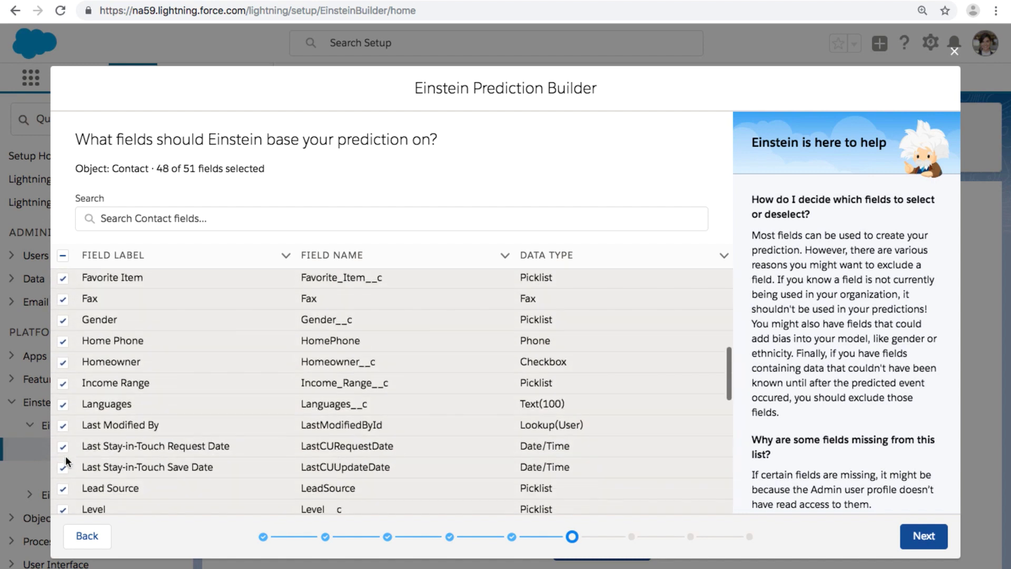
{"action": "left_click", "coordinate": [64, 425]}
{"action": "scroll", "coordinate": [63, 429], "scroll_direction": "down", "scroll_amount": 2}
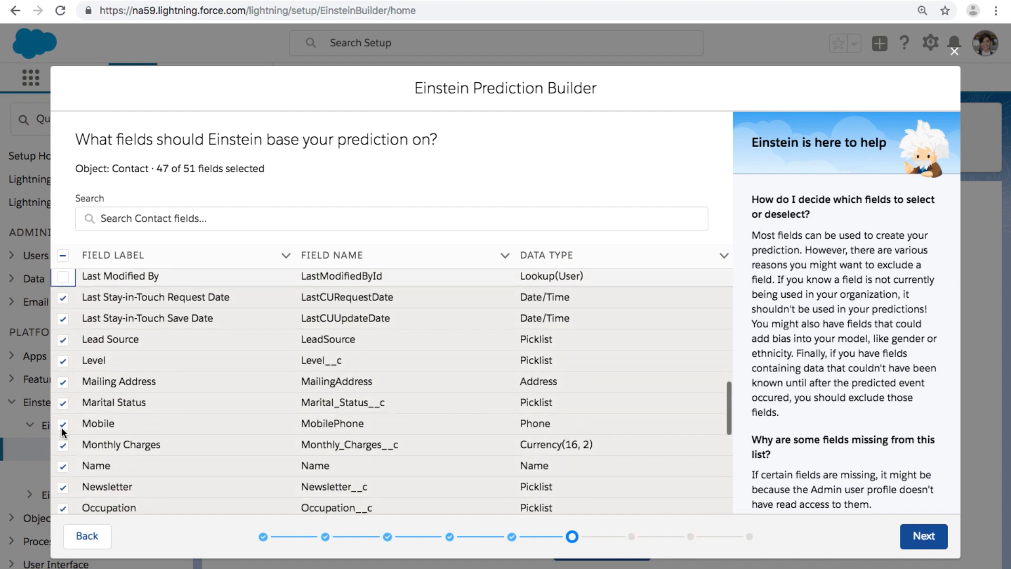
{"action": "scroll", "coordinate": [63, 429], "scroll_direction": "down", "scroll_amount": 4}
{"action": "scroll", "coordinate": [63, 432], "scroll_direction": "down", "scroll_amount": 3}
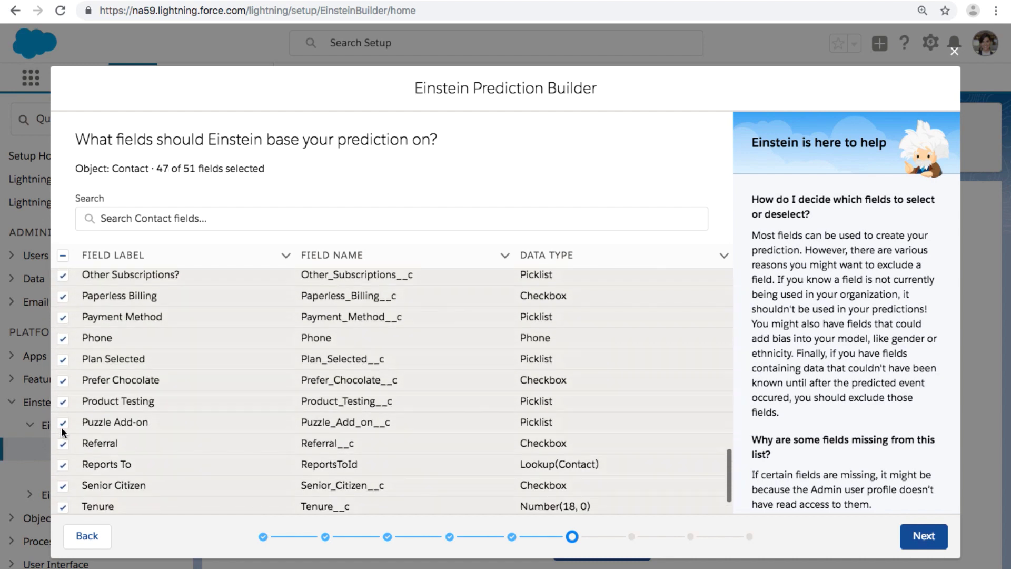
{"action": "left_click", "coordinate": [62, 420]}
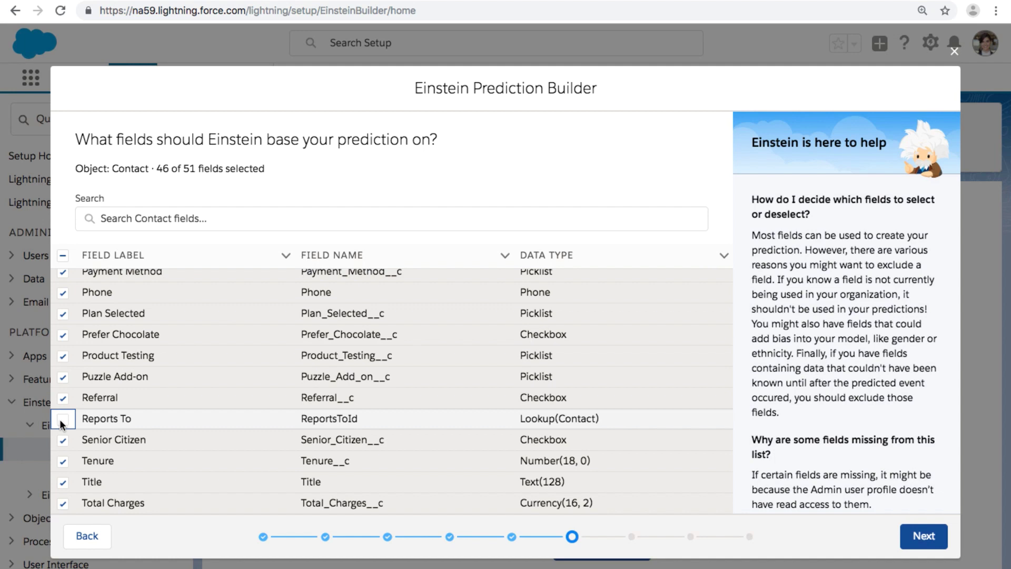
Exclude the Assistant, Asst. Phone and Attitrion Date fields as well, and accept the remaining field selection
{"action": "scroll", "coordinate": [163, 400], "scroll_direction": "up", "scroll_amount": 3}
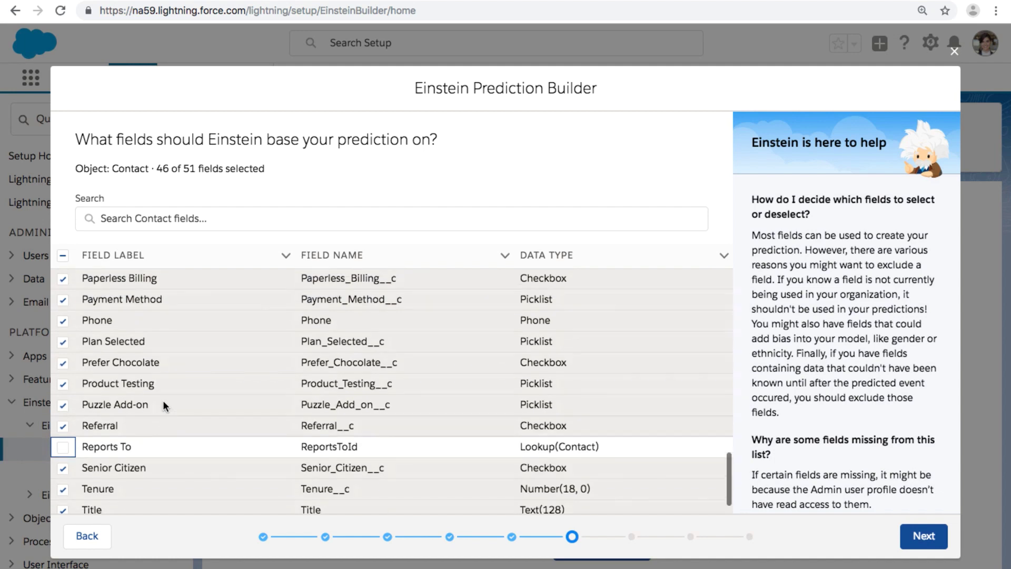
{"action": "scroll", "coordinate": [162, 400], "scroll_direction": "up", "scroll_amount": 5}
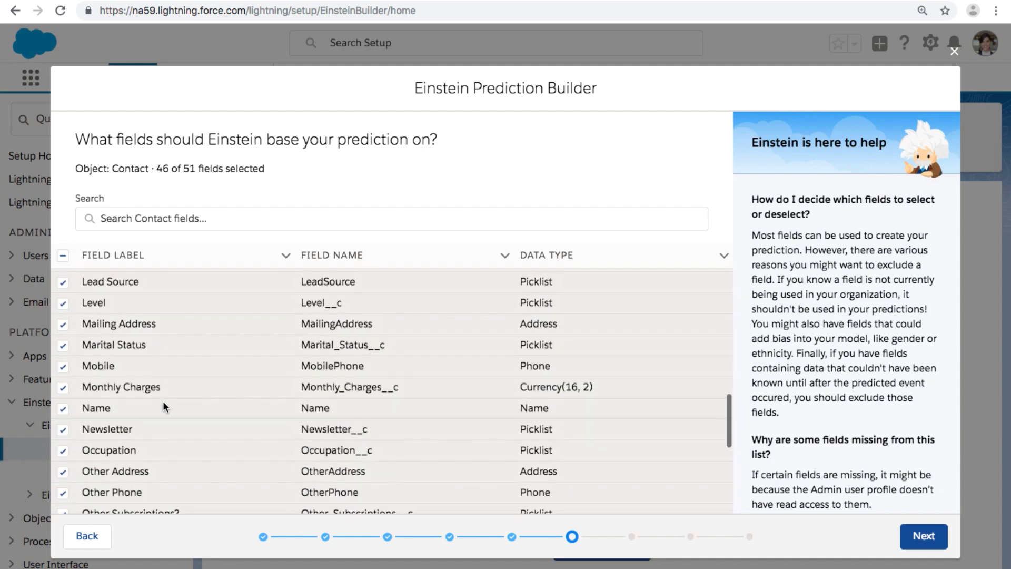
{"action": "scroll", "coordinate": [163, 400], "scroll_direction": "up", "scroll_amount": 5}
{"action": "scroll", "coordinate": [163, 400], "scroll_direction": "up", "scroll_amount": 8}
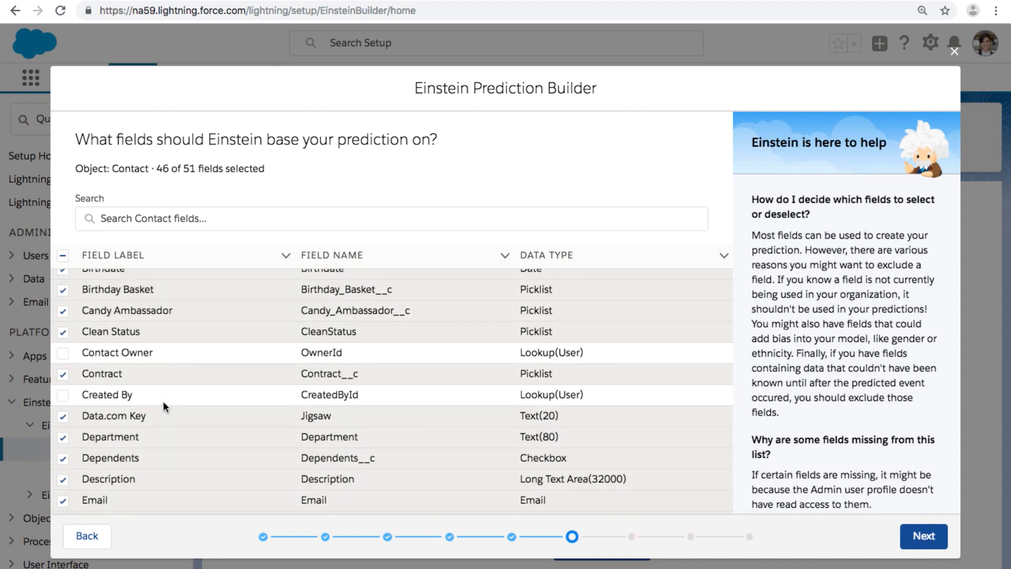
{"action": "scroll", "coordinate": [163, 401], "scroll_direction": "up", "scroll_amount": 3}
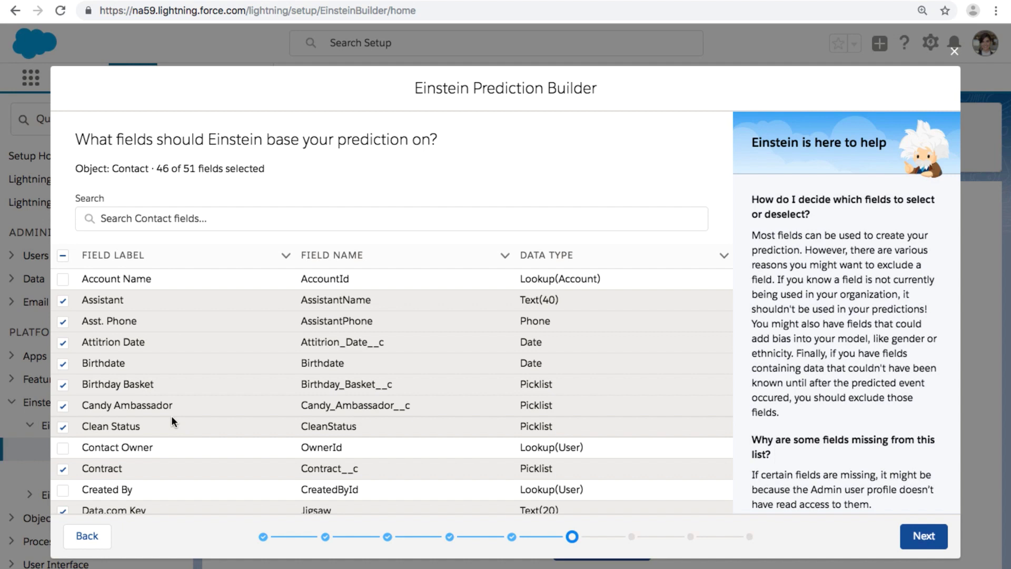
{"action": "left_click", "coordinate": [63, 301]}
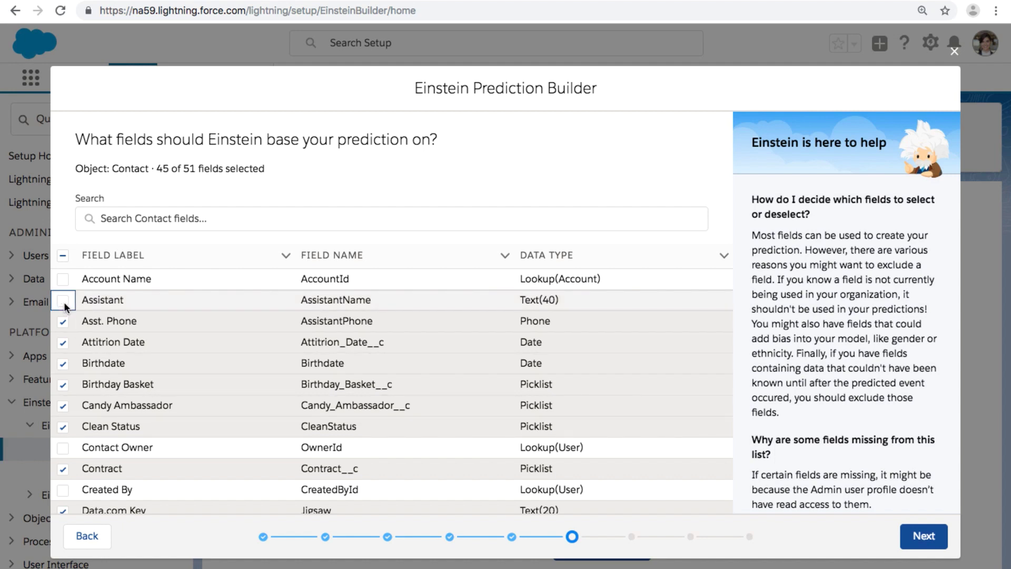
{"action": "left_click", "coordinate": [62, 323]}
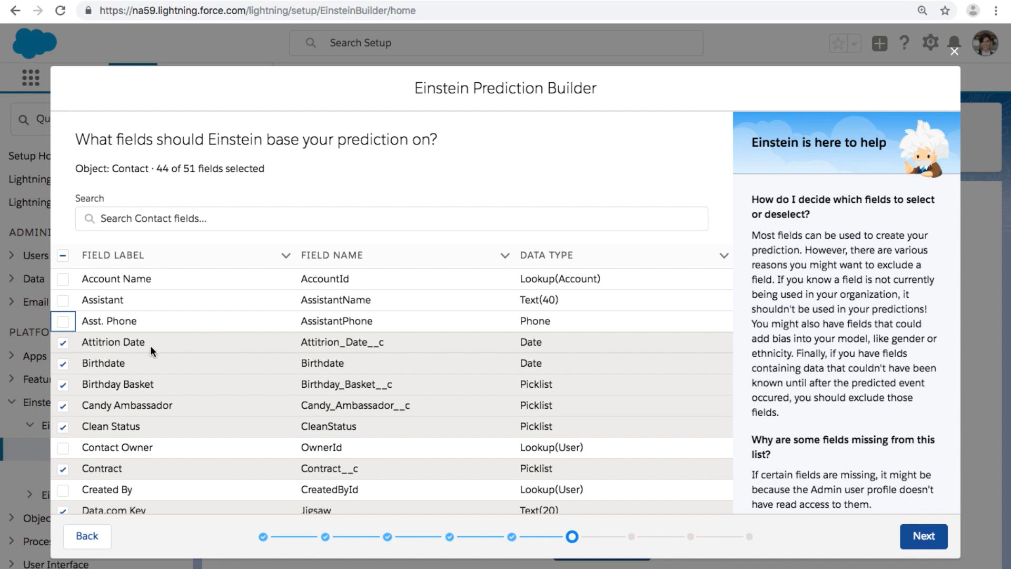
{"action": "left_click", "coordinate": [63, 343]}
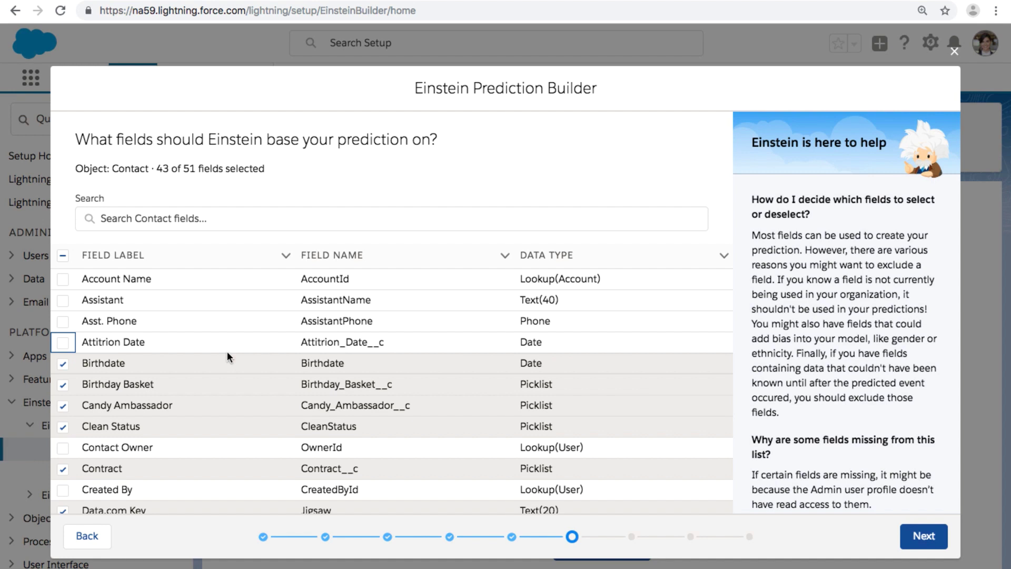
{"action": "left_click", "coordinate": [923, 546]}
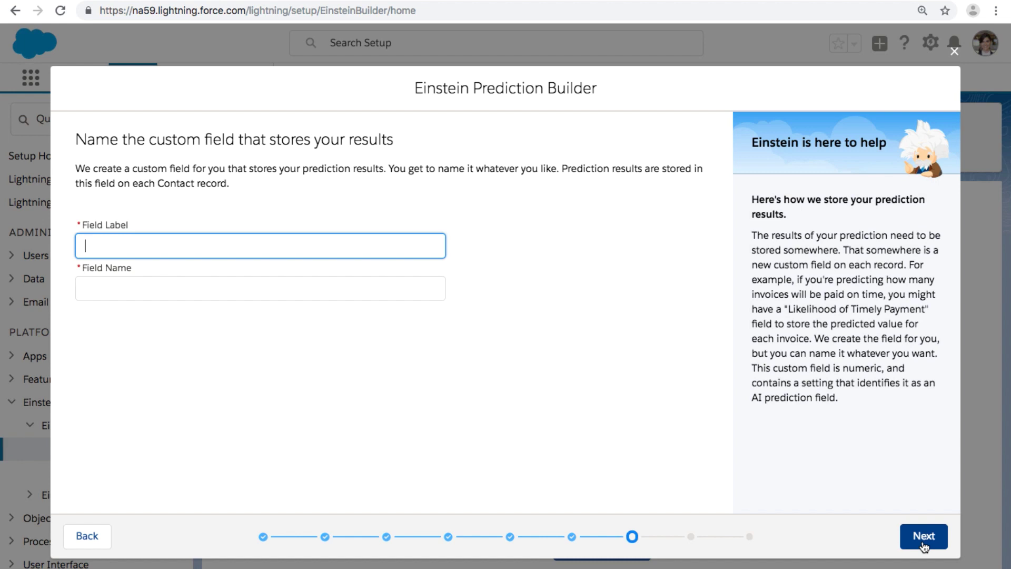
Label the custom field that stores the prediction results Attrition Risk and review the prediction's settings summary
{"action": "type", "text": "Attrition Risk"}
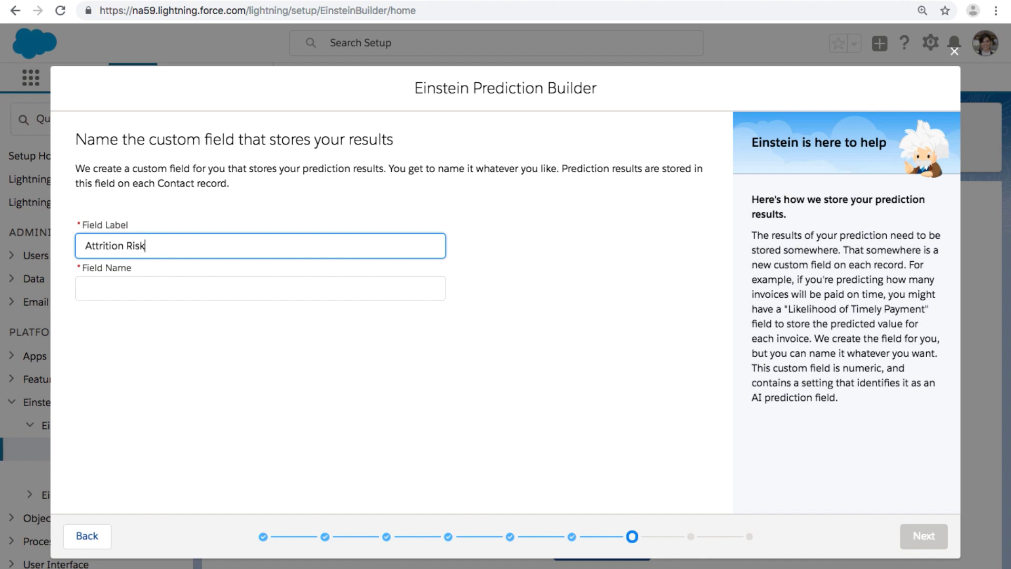
{"action": "key", "text": "Tab"}
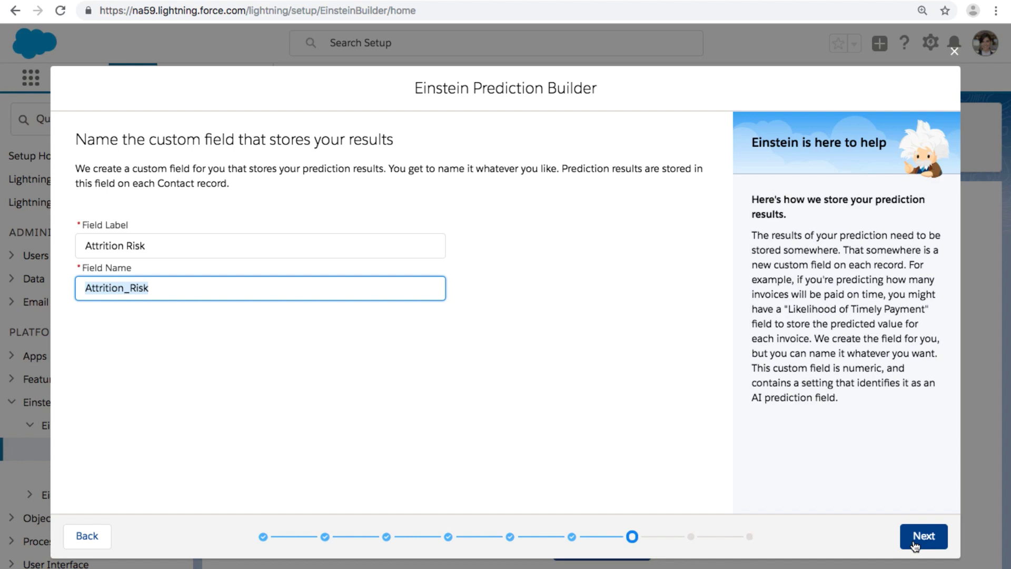
{"action": "left_click", "coordinate": [914, 545]}
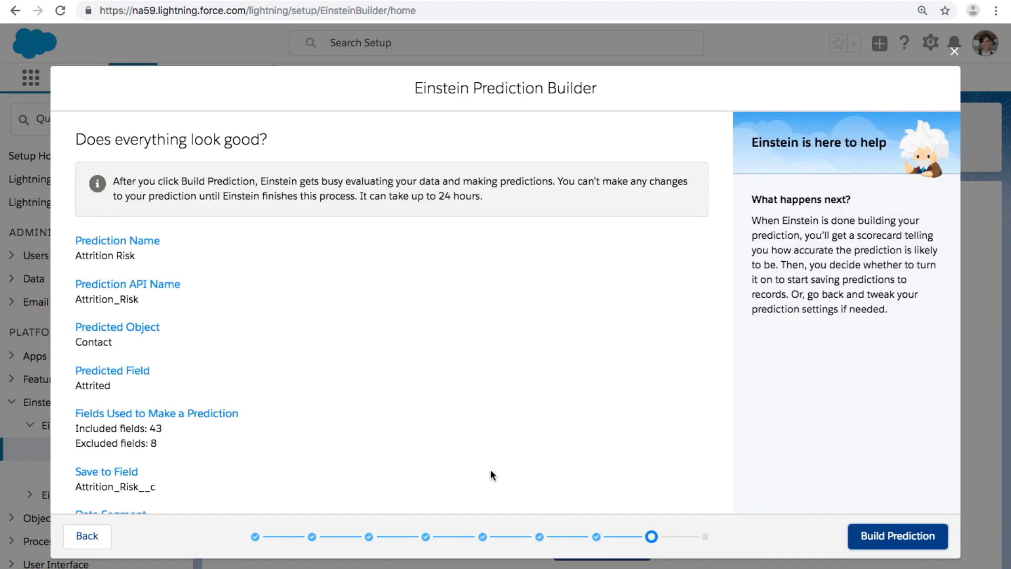
{"action": "scroll", "coordinate": [369, 439], "scroll_direction": "down", "scroll_amount": 2}
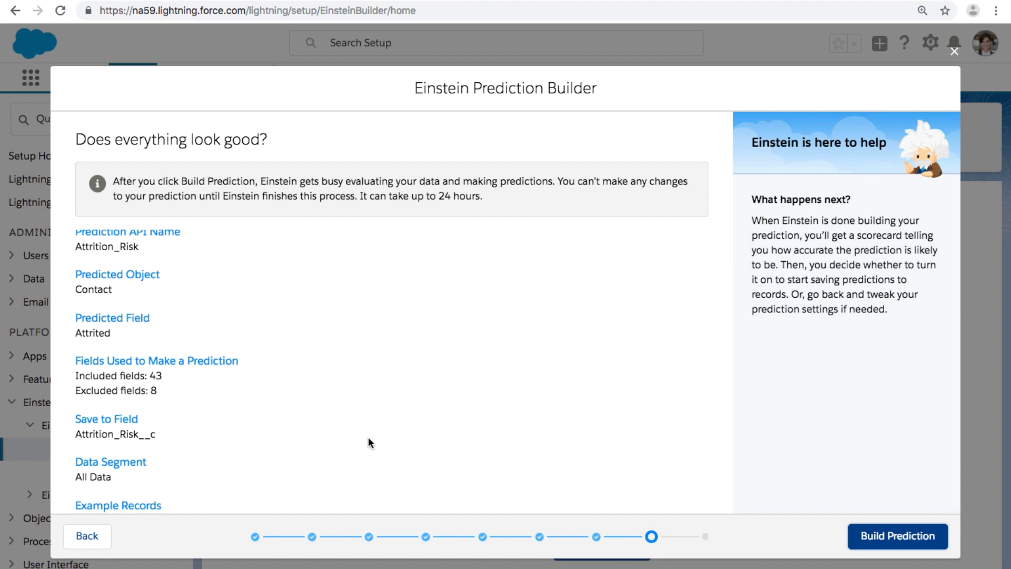
Check the Attrition Risk prediction's settings summary, start building the prediction and close the builder
{"action": "scroll", "coordinate": [369, 439], "scroll_direction": "down", "scroll_amount": 1}
{"action": "scroll", "coordinate": [368, 441], "scroll_direction": "up", "scroll_amount": 2}
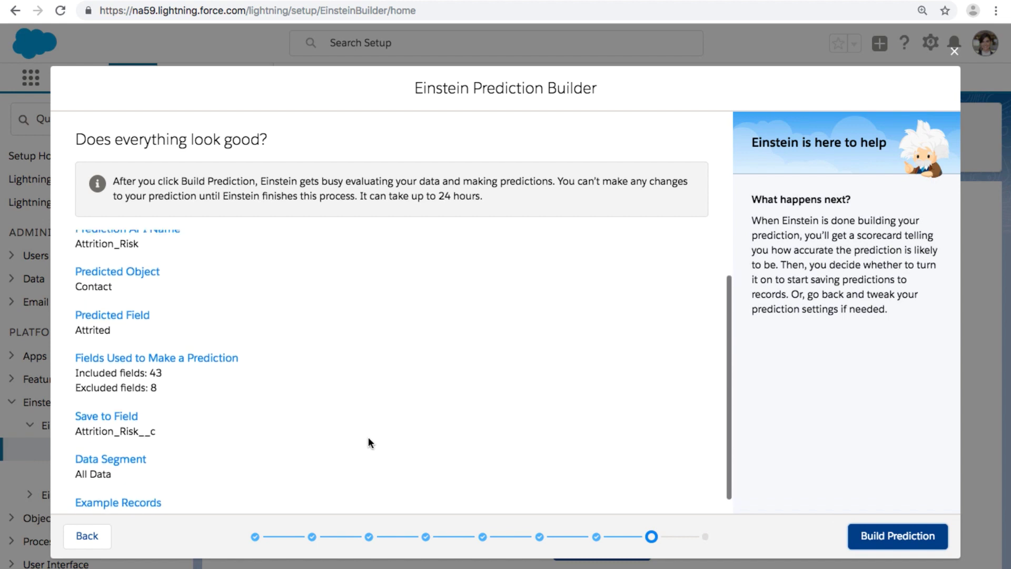
{"action": "scroll", "coordinate": [370, 442], "scroll_direction": "up", "scroll_amount": 2}
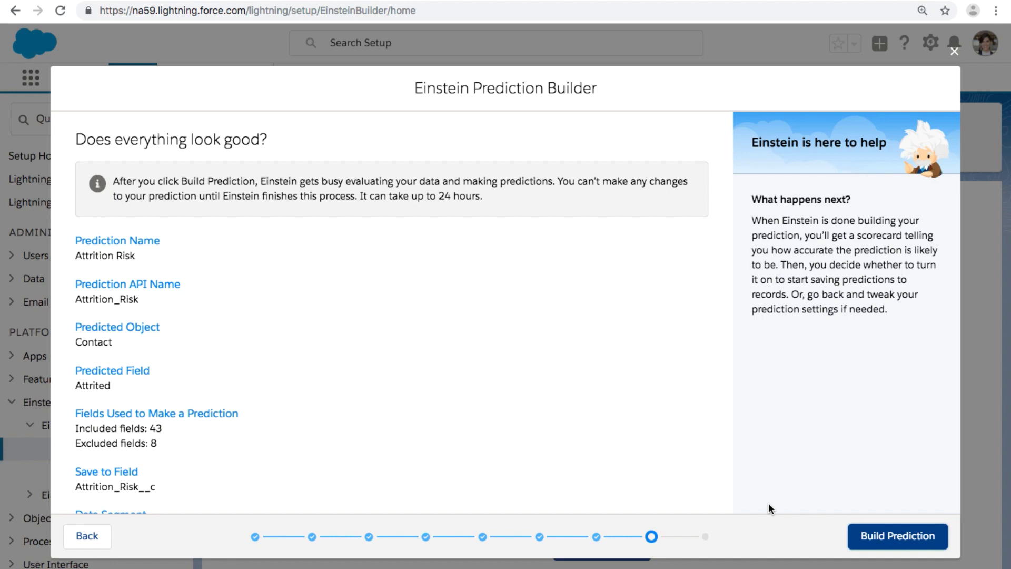
{"action": "scroll", "coordinate": [722, 487], "scroll_direction": "down", "scroll_amount": 2}
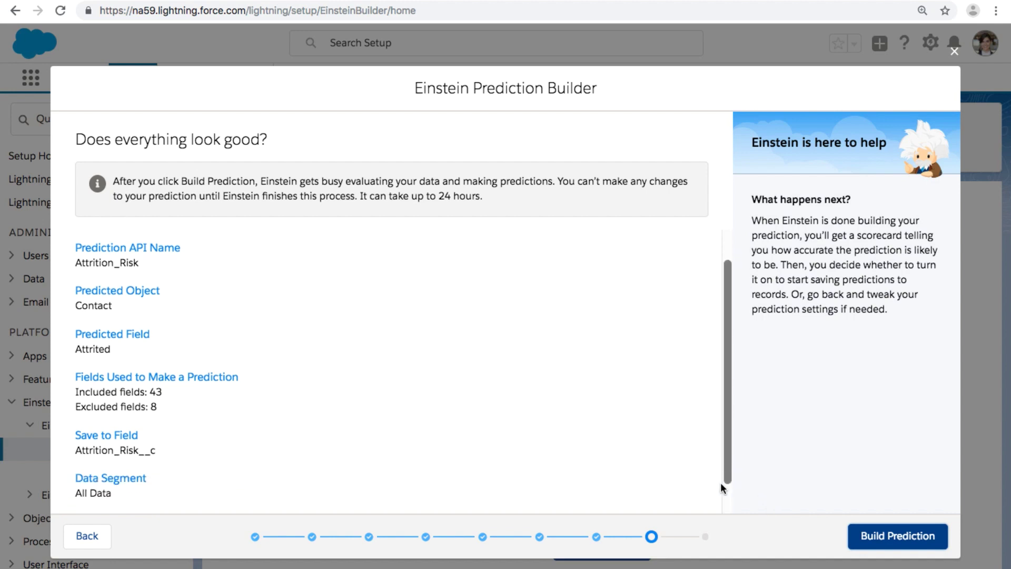
{"action": "scroll", "coordinate": [721, 488], "scroll_direction": "down", "scroll_amount": 1}
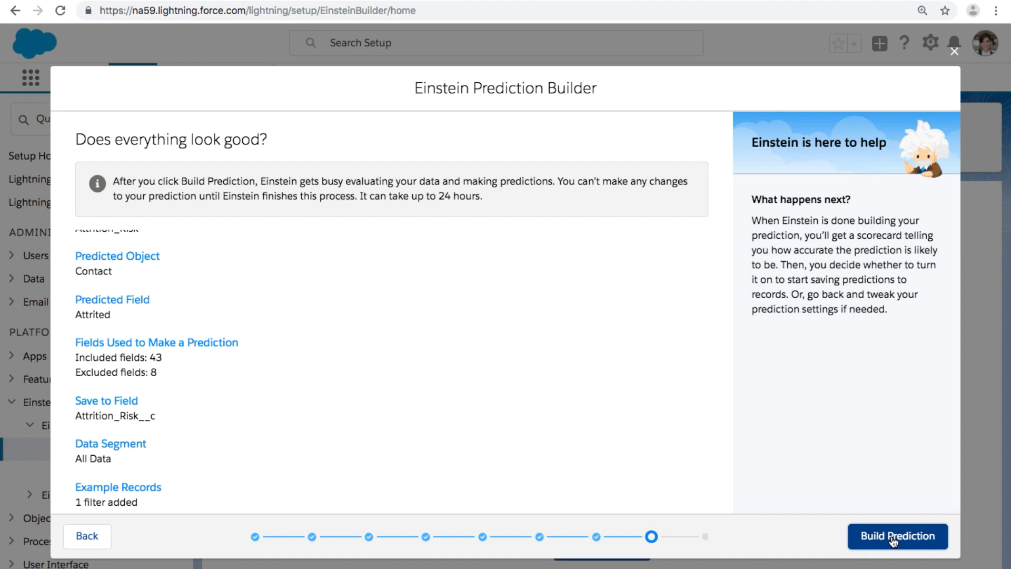
{"action": "left_click", "coordinate": [893, 538]}
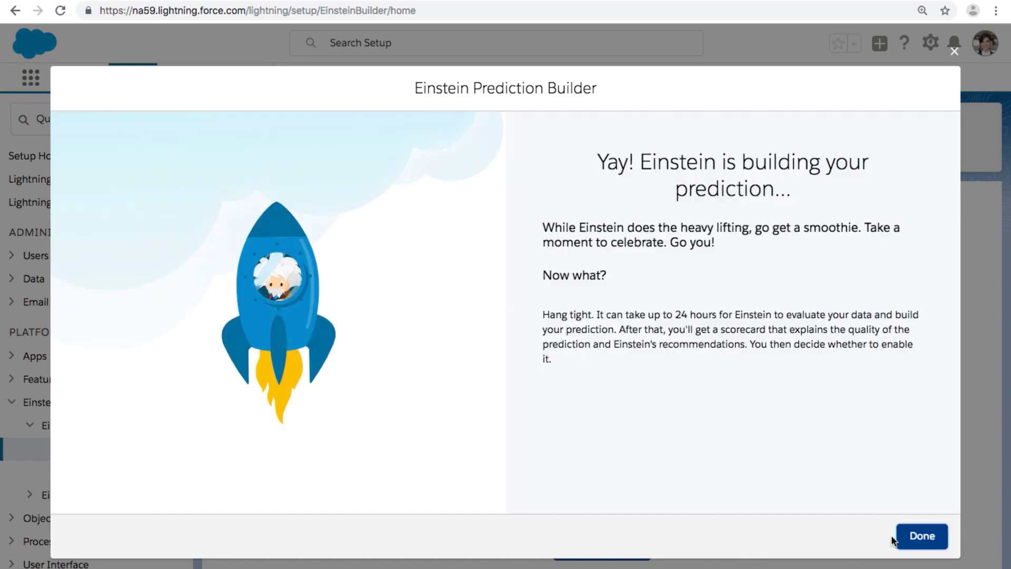
{"action": "left_click", "coordinate": [923, 537]}
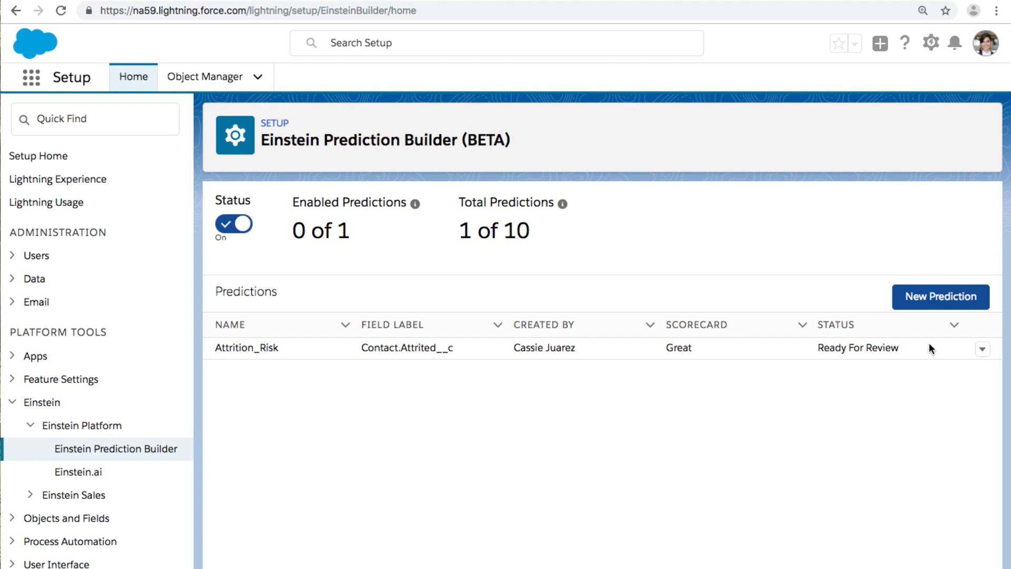
Open the Attrition_Risk prediction's scorecard and examine its prediction quality and each of the top predictors
{"action": "left_click", "coordinate": [982, 349]}
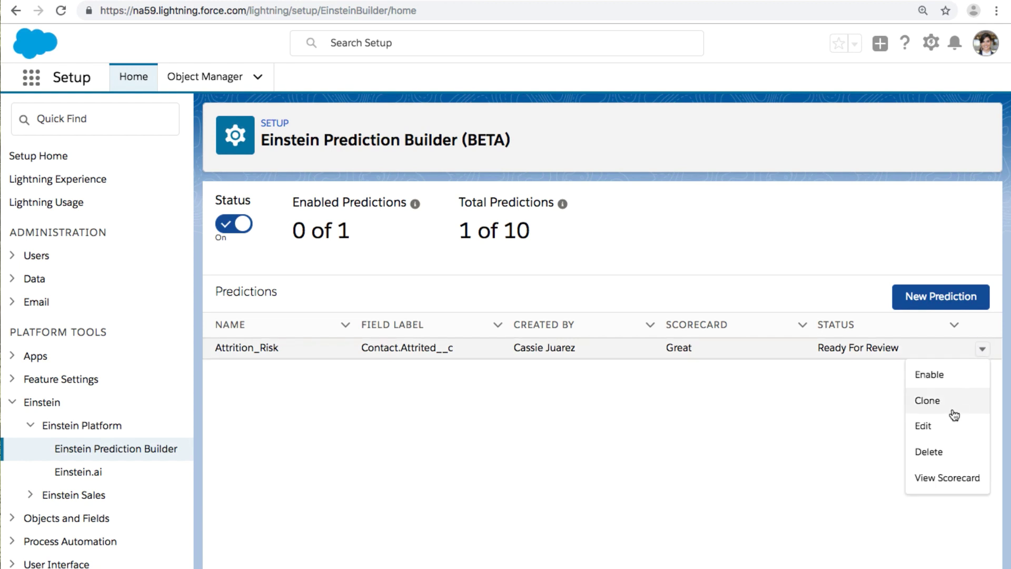
{"action": "left_click", "coordinate": [947, 478]}
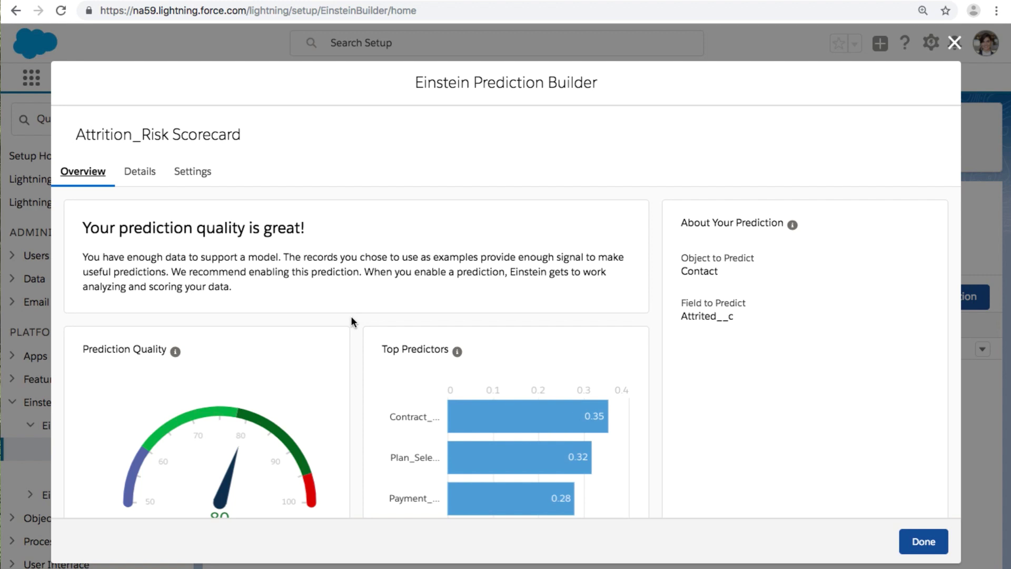
{"action": "scroll", "coordinate": [351, 315], "scroll_direction": "down", "scroll_amount": 2}
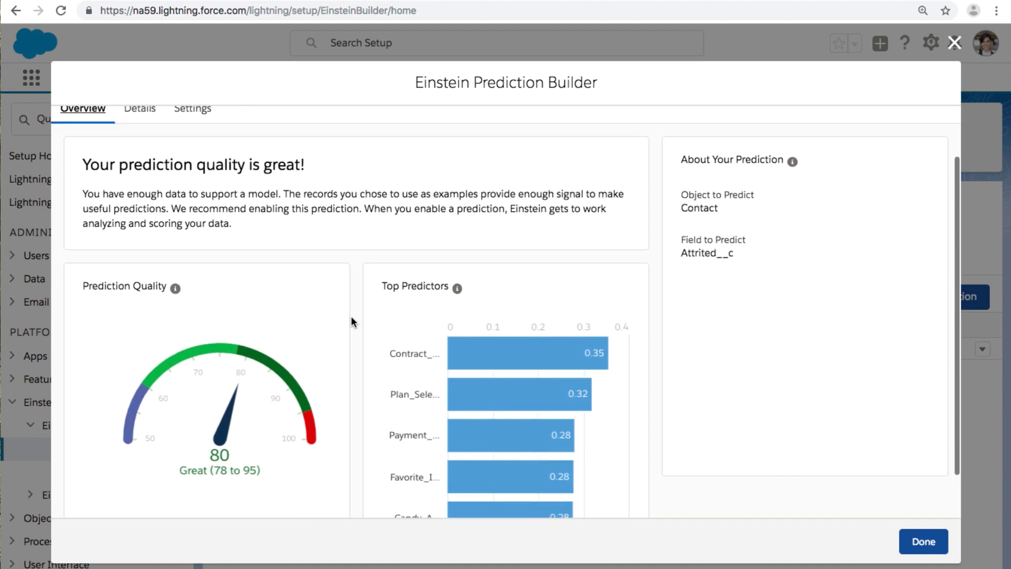
{"action": "scroll", "coordinate": [351, 317], "scroll_direction": "down", "scroll_amount": 2}
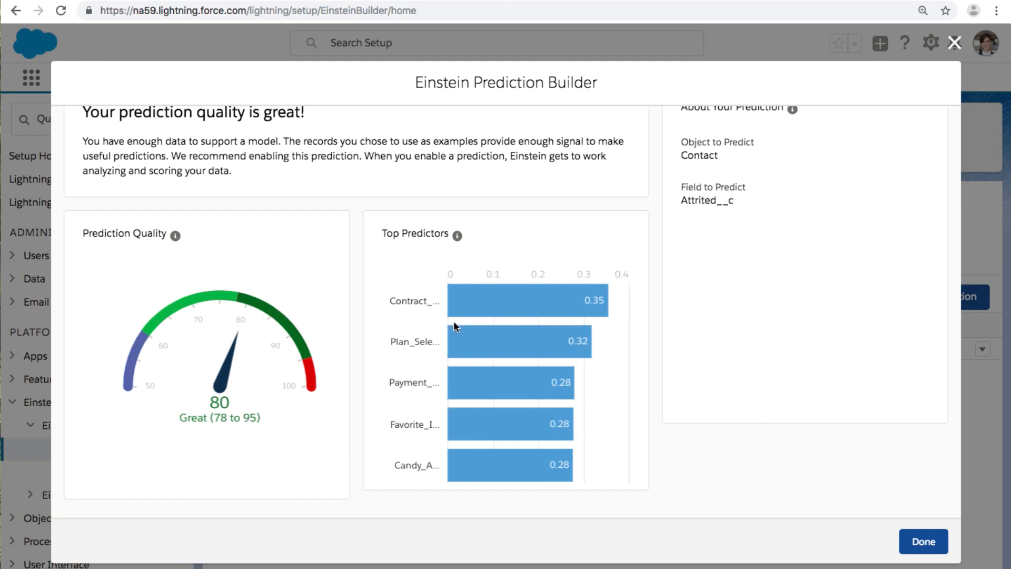
{"action": "mouse_move", "coordinate": [542, 311]}
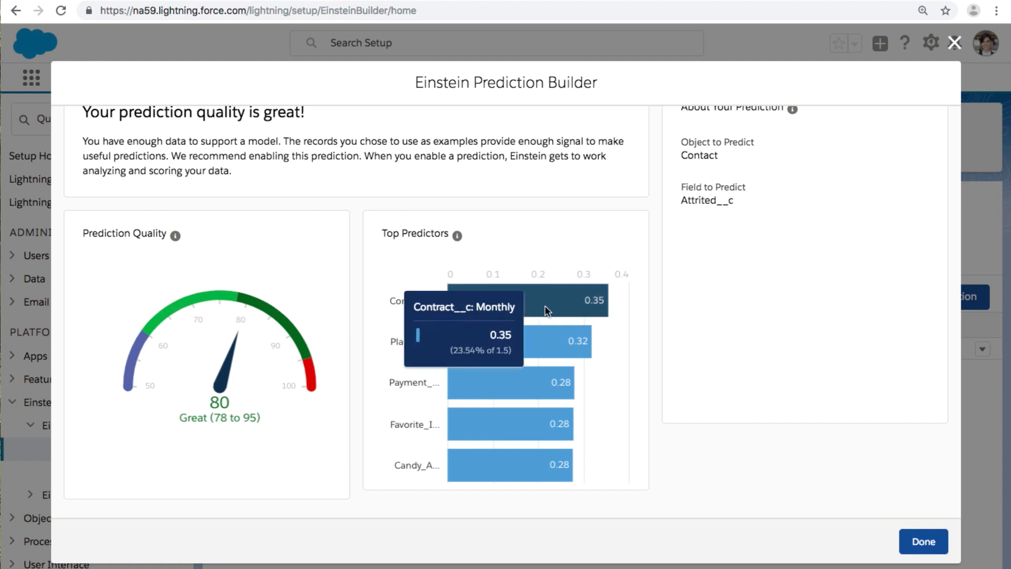
{"action": "mouse_move", "coordinate": [538, 340]}
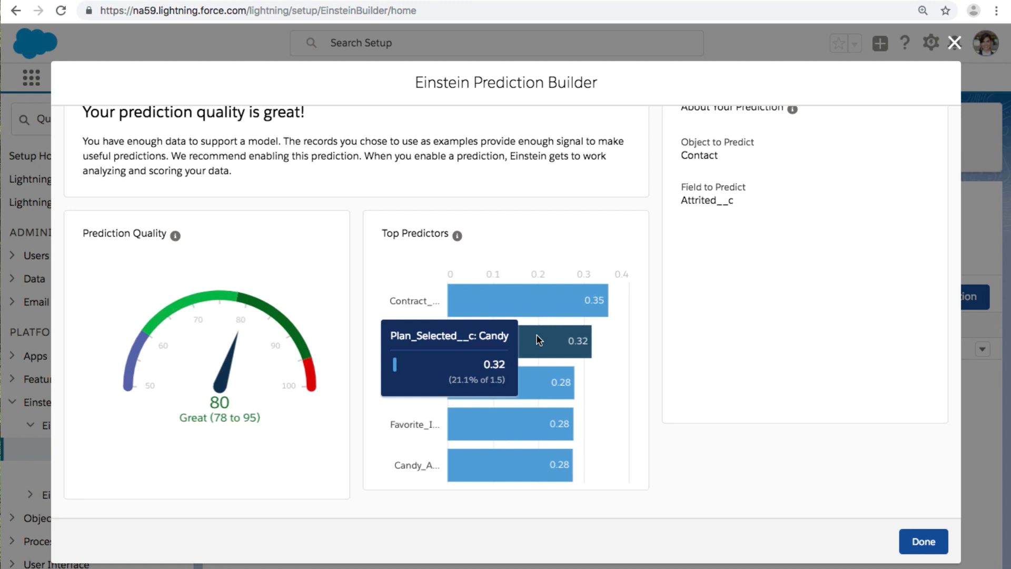
{"action": "mouse_move", "coordinate": [524, 382]}
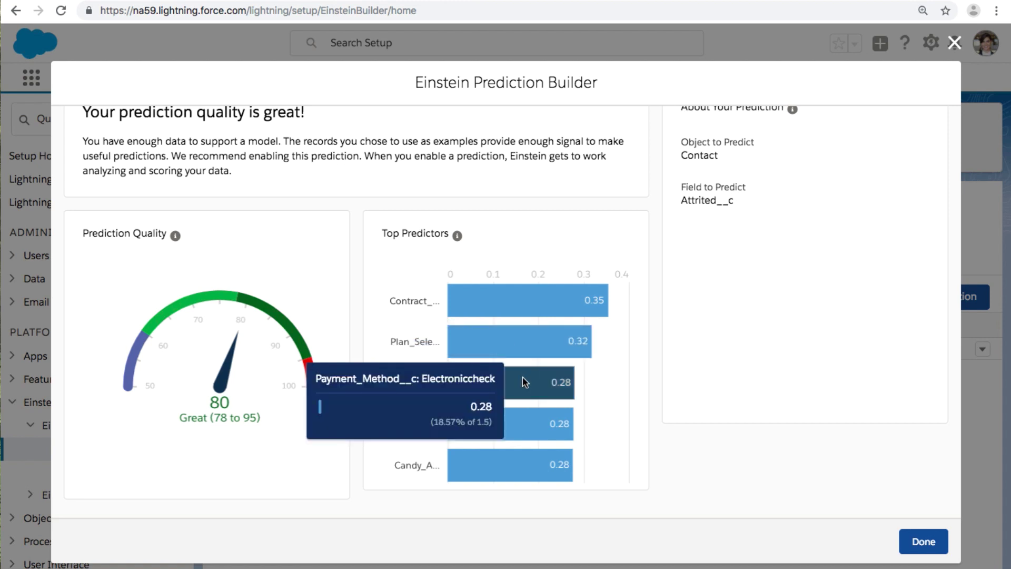
{"action": "mouse_move", "coordinate": [514, 426]}
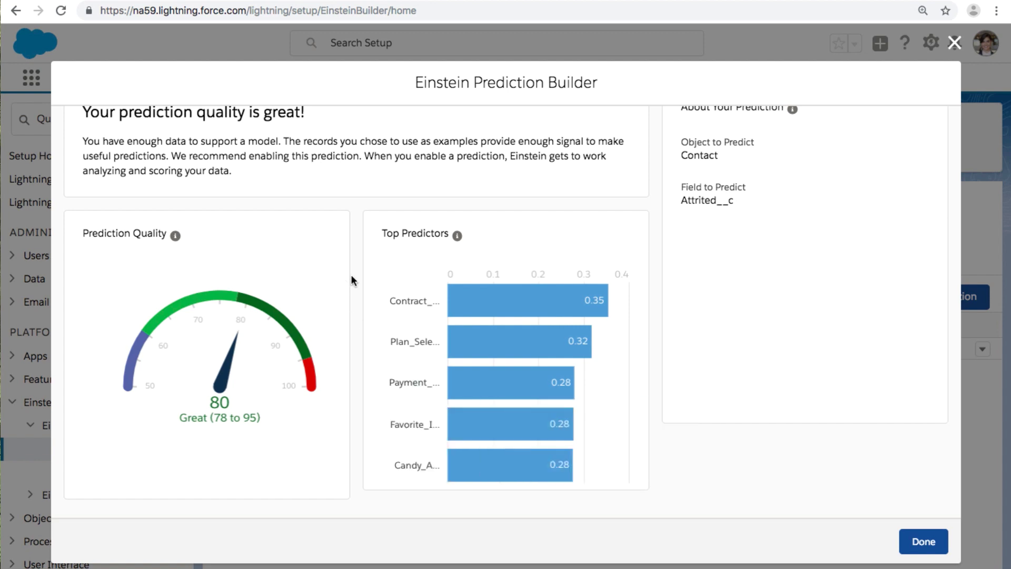
Examine the scorecard's detailed list of predictors with their field names, values, weights and correlations
{"action": "scroll", "coordinate": [351, 277], "scroll_direction": "up", "scroll_amount": 3}
{"action": "left_click", "coordinate": [148, 178]}
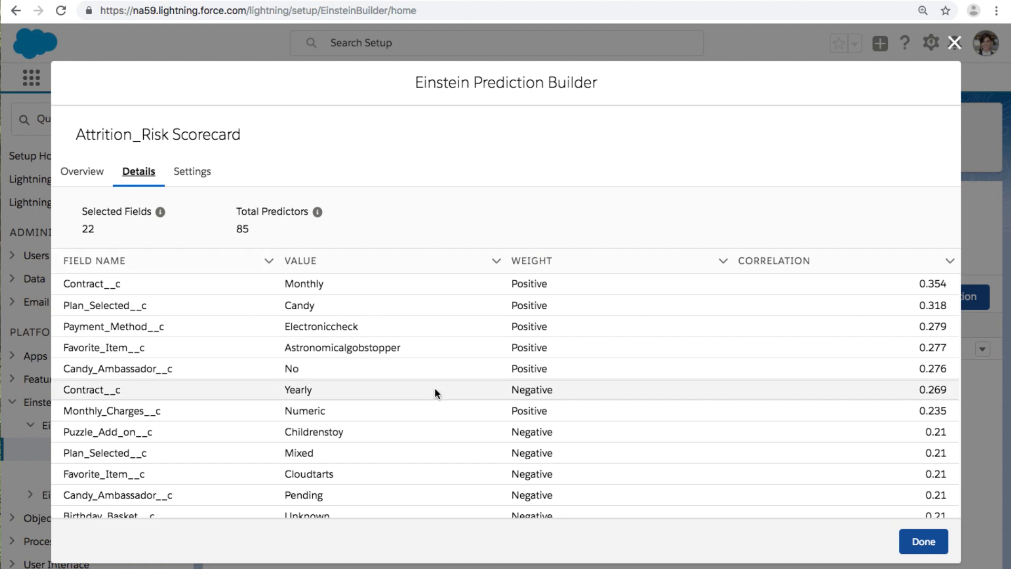
{"action": "scroll", "coordinate": [451, 391], "scroll_direction": "down", "scroll_amount": 2}
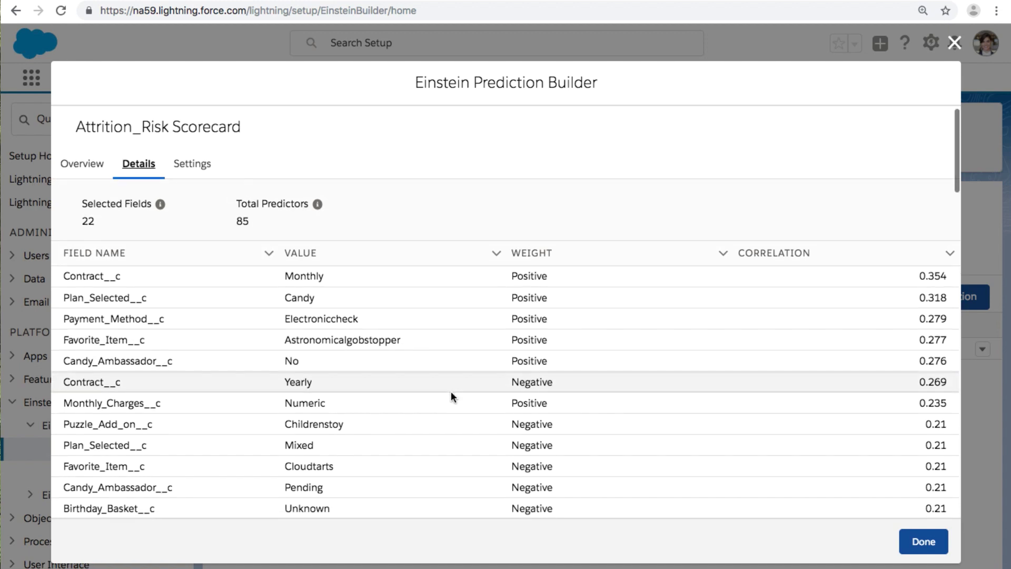
{"action": "scroll", "coordinate": [451, 390], "scroll_direction": "down", "scroll_amount": 1}
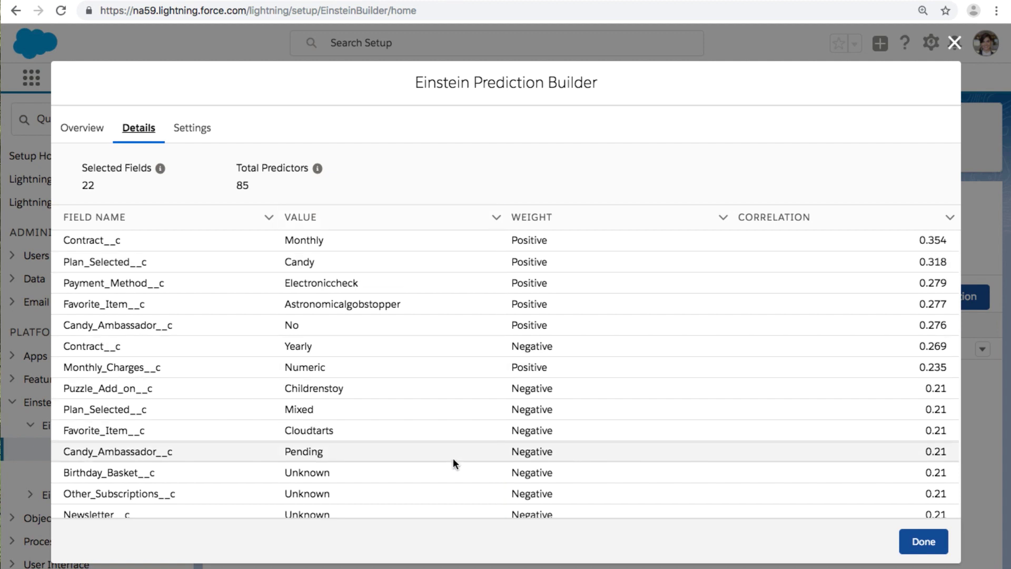
{"action": "scroll", "coordinate": [453, 459], "scroll_direction": "down", "scroll_amount": 3}
{"action": "scroll", "coordinate": [454, 460], "scroll_direction": "down", "scroll_amount": 5}
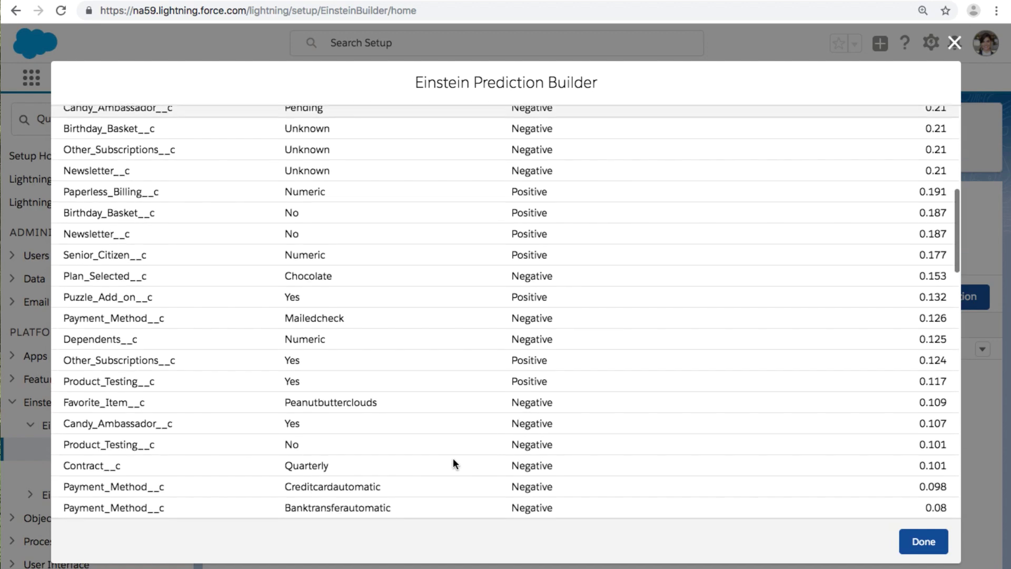
{"action": "scroll", "coordinate": [454, 459], "scroll_direction": "down", "scroll_amount": 3}
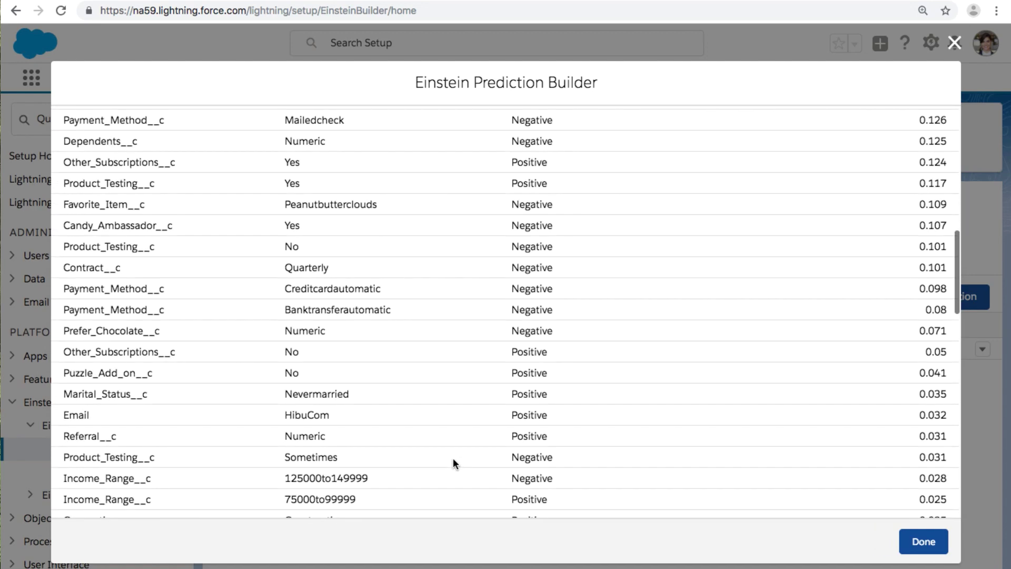
{"action": "scroll", "coordinate": [454, 459], "scroll_direction": "up", "scroll_amount": 4}
{"action": "scroll", "coordinate": [453, 459], "scroll_direction": "up", "scroll_amount": 7}
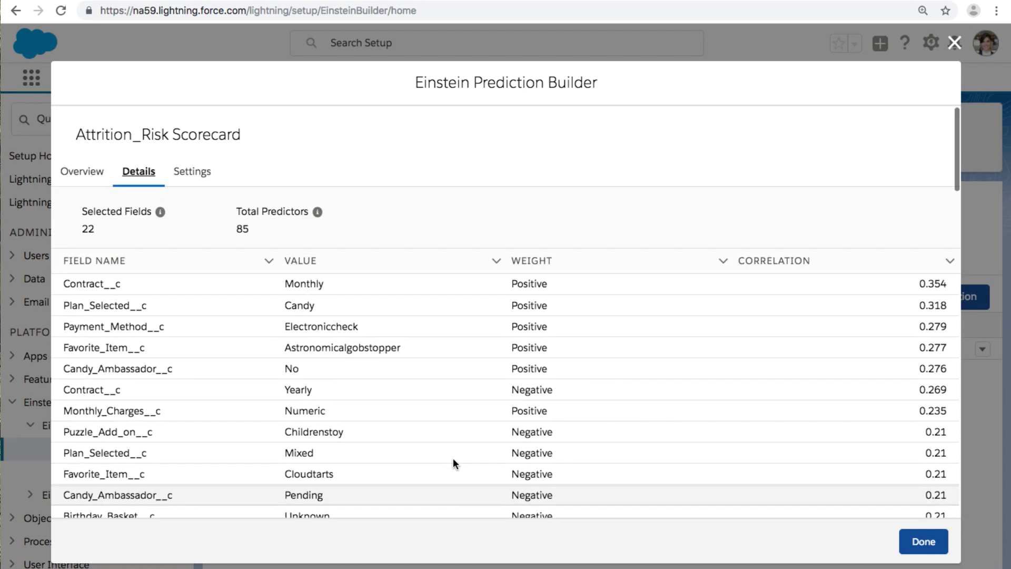